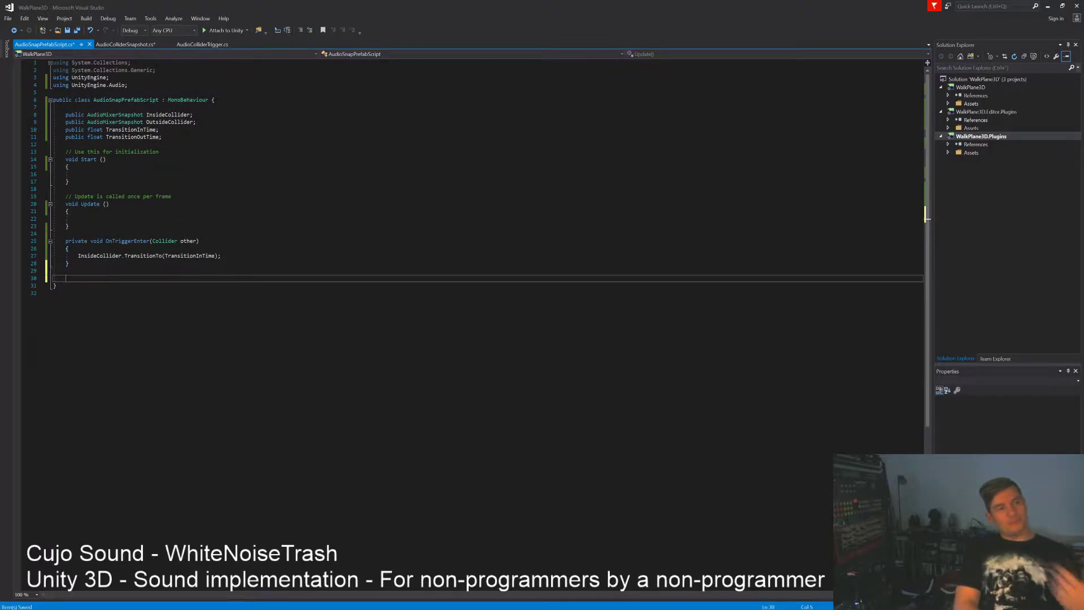
Step: Insert an OnTriggerExit method stub that references OutsideCollider
type("void ")
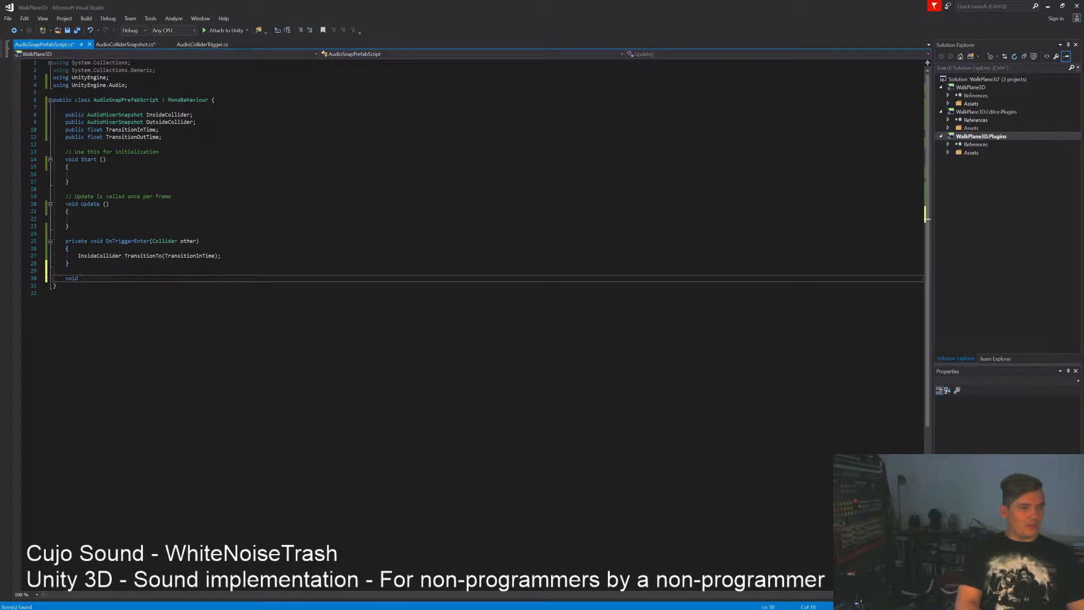
type("Ontrigger")
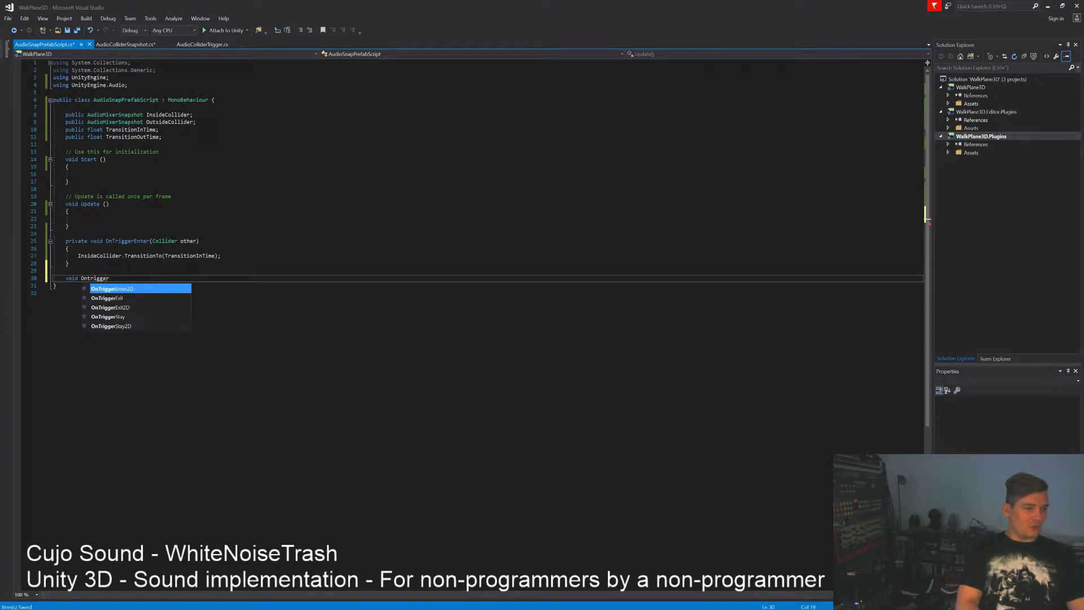
key("Tab")
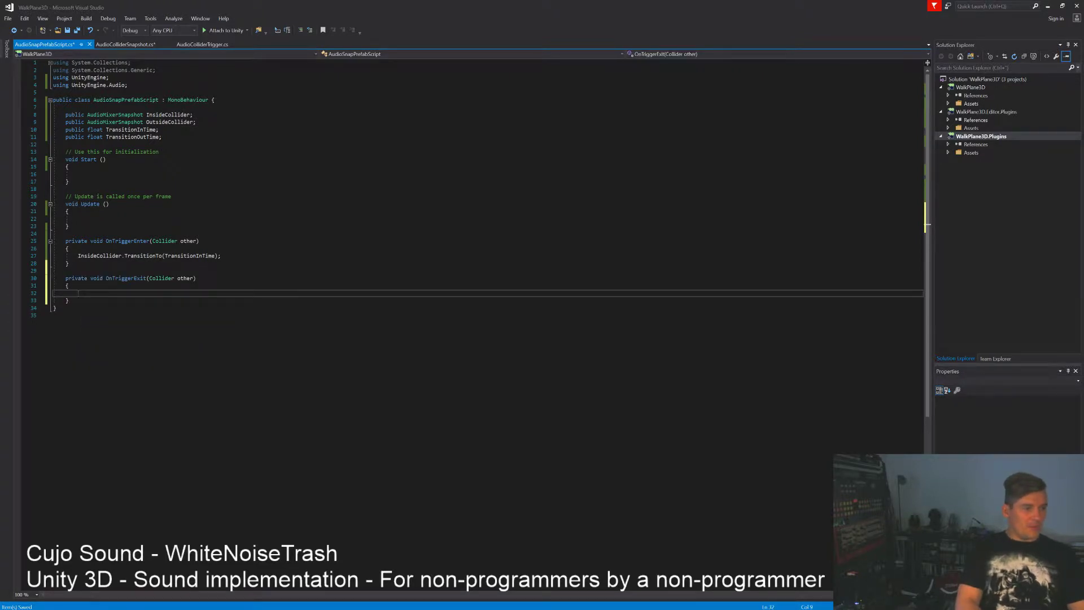
key("BackSpace")
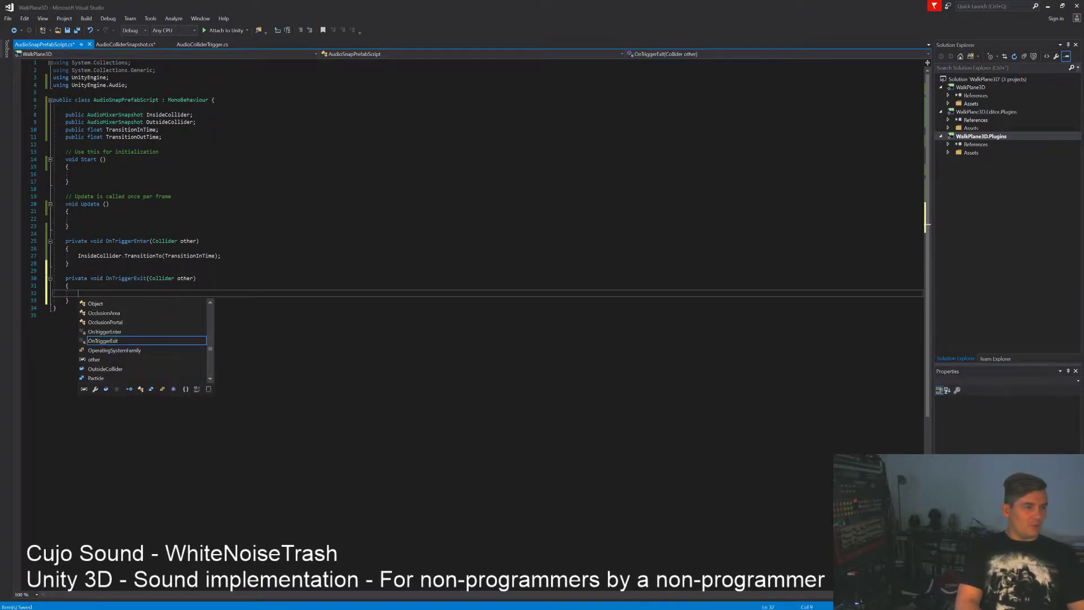
type("Outis")
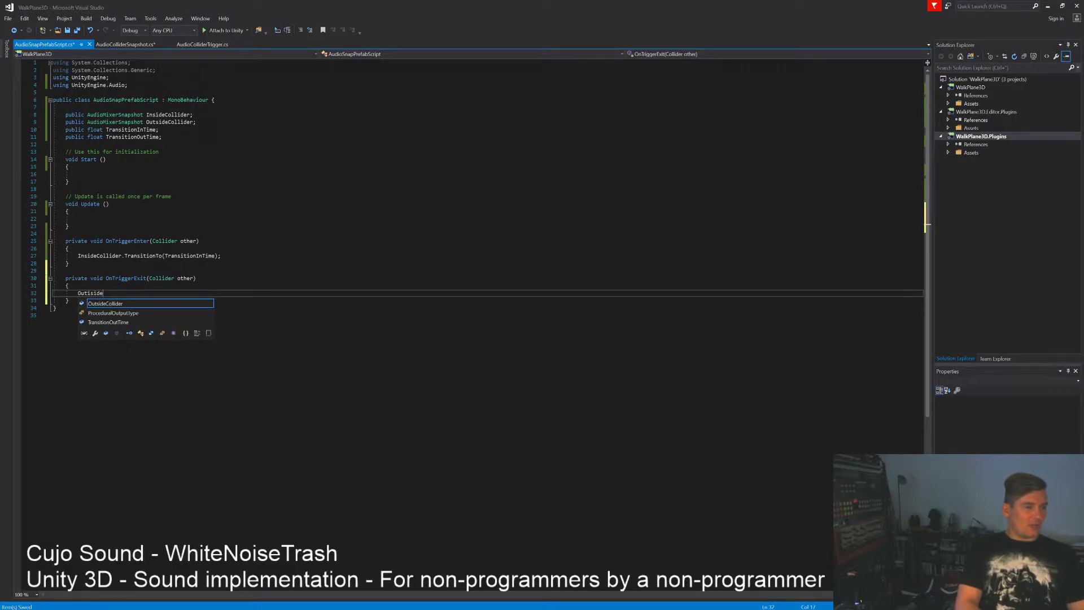
type("ide")
key("Tab")
Step: Complete the call as OutsideCollider.TransitionTo(TransitionOutTime); and save the script
type(".Trans")
key("Tab")
type("(TransitionO")
key("Tab")
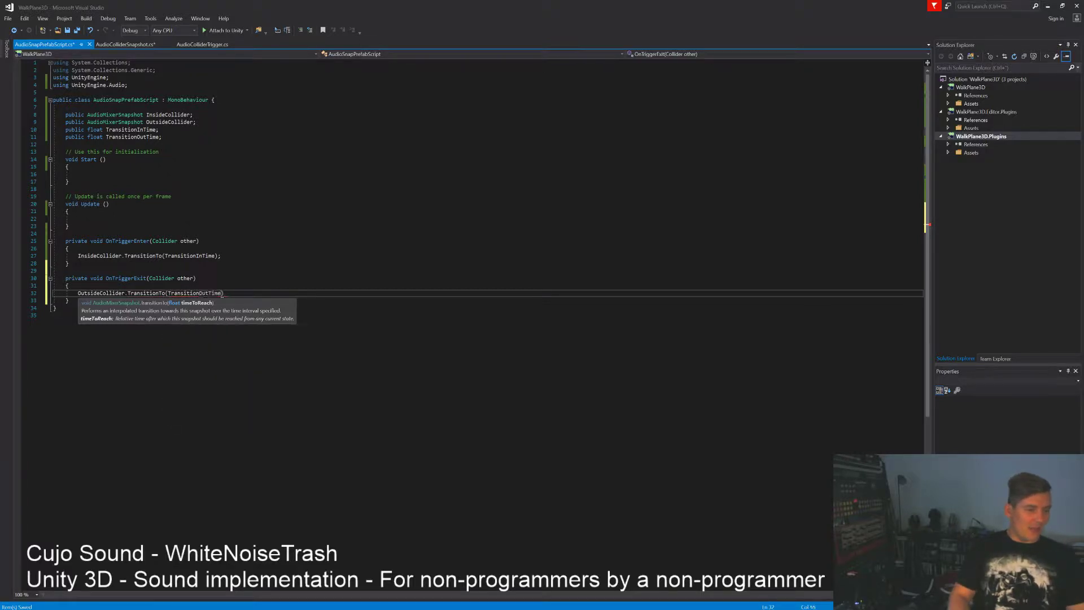
type(");")
key("ctrl+s")
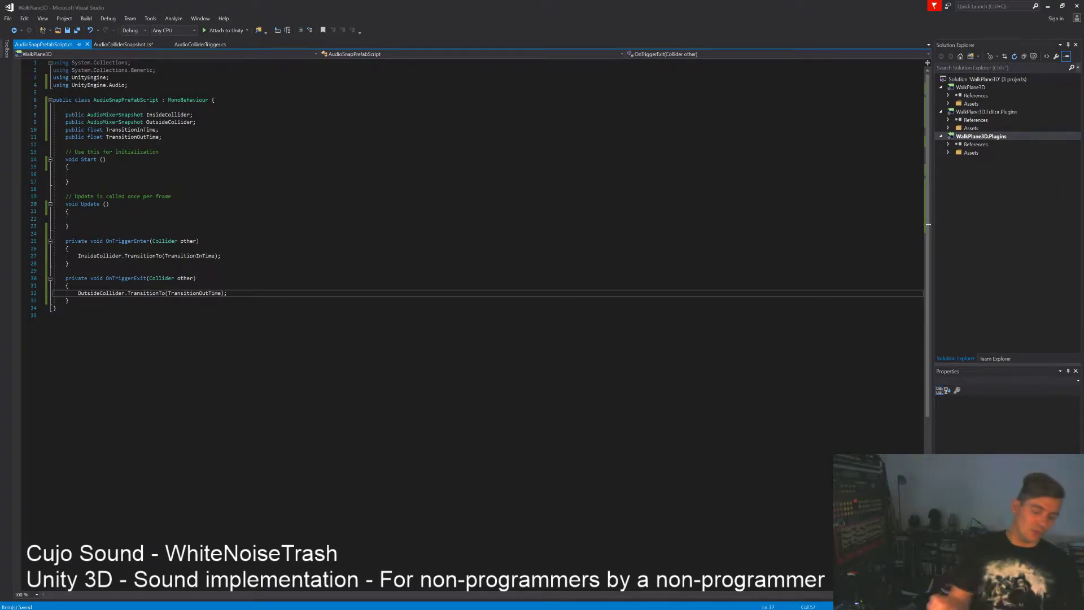
left_click(53, 316)
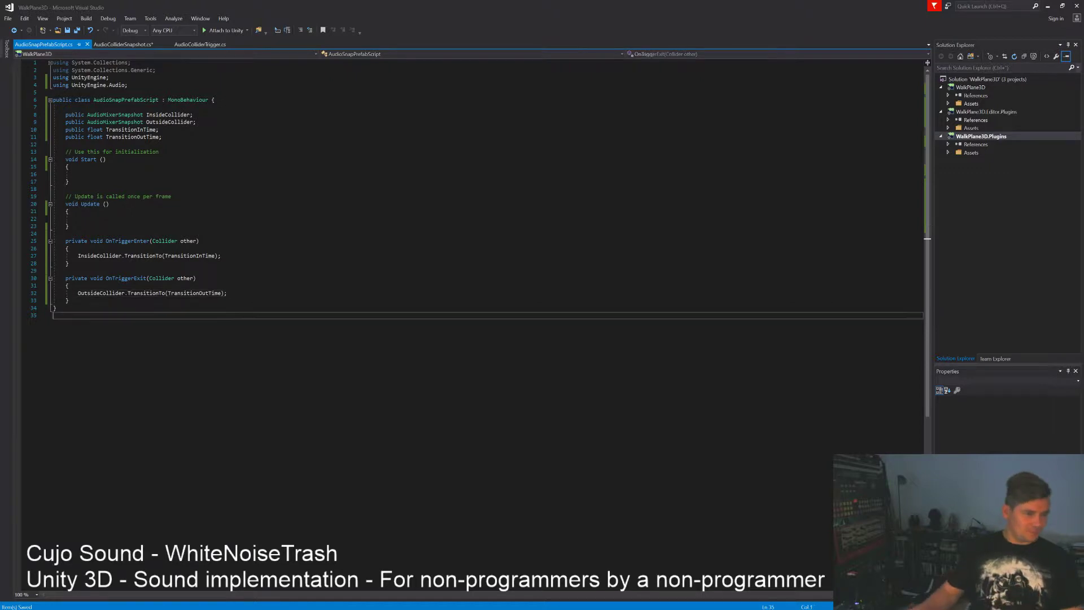
left_click_drag(70, 249, 200, 256)
left_click(213, 190)
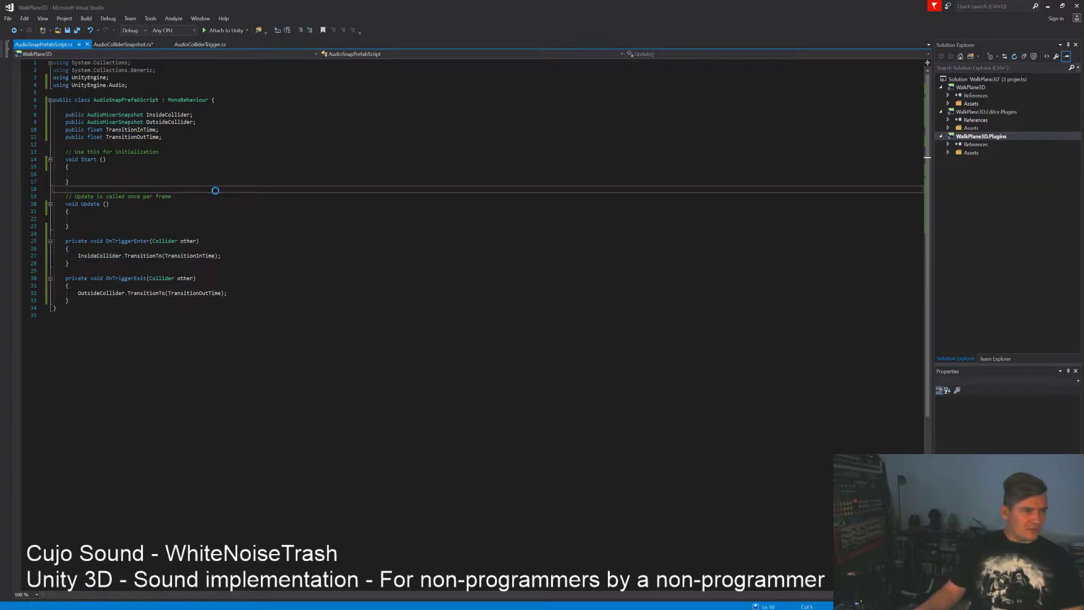
Step: Back in Unity, drop both laboratory roomtone clips onto AudioSnapChangePrefab in the Hierarchy
key("alt+Tab")
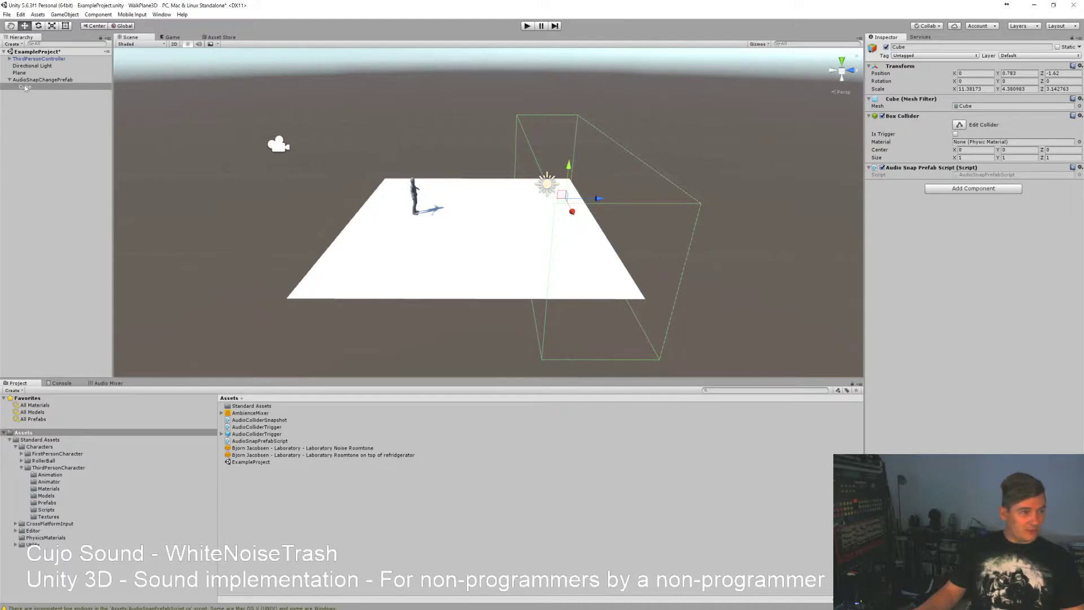
left_click(285, 448)
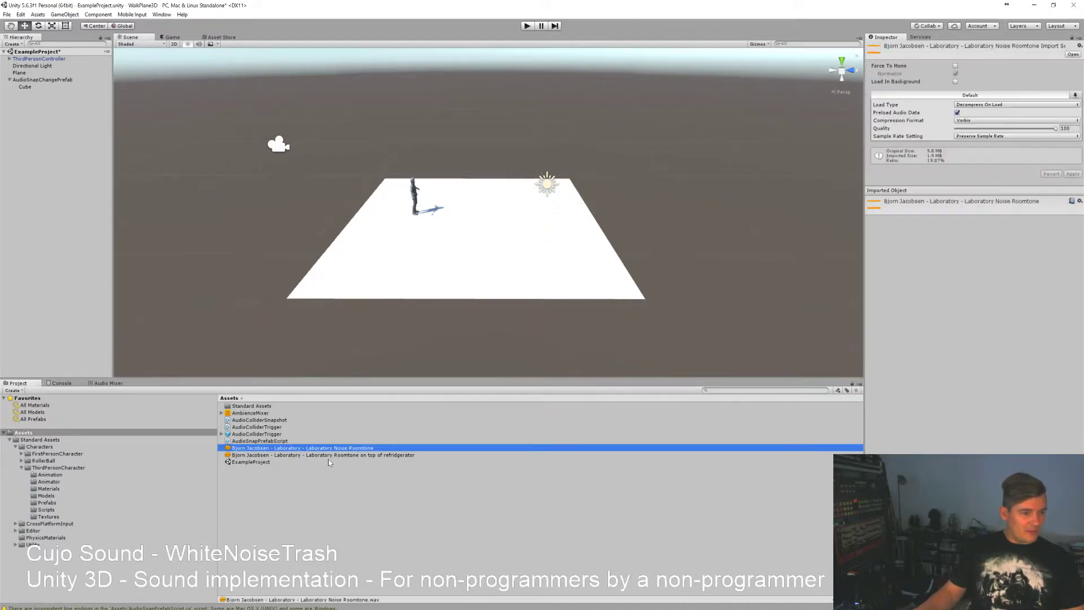
left_click(330, 455, "shift")
left_click_drag(73, 118, 51, 104)
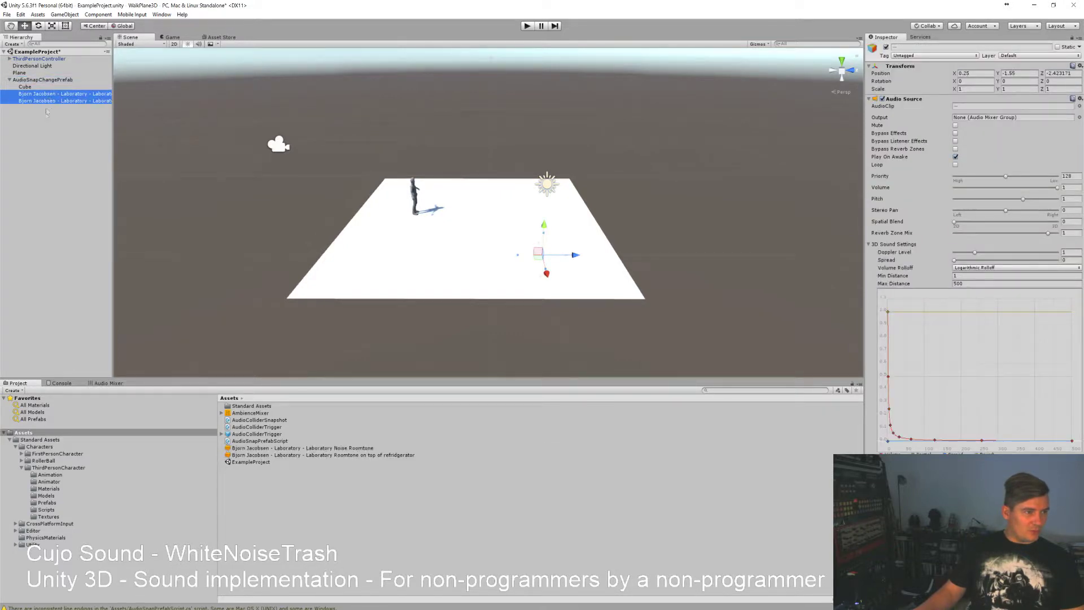
Step: Set the first roomtone object's Transform Position to 0, 0, 0
left_click(49, 134)
left_click(47, 88)
left_click(53, 95)
left_click(57, 101)
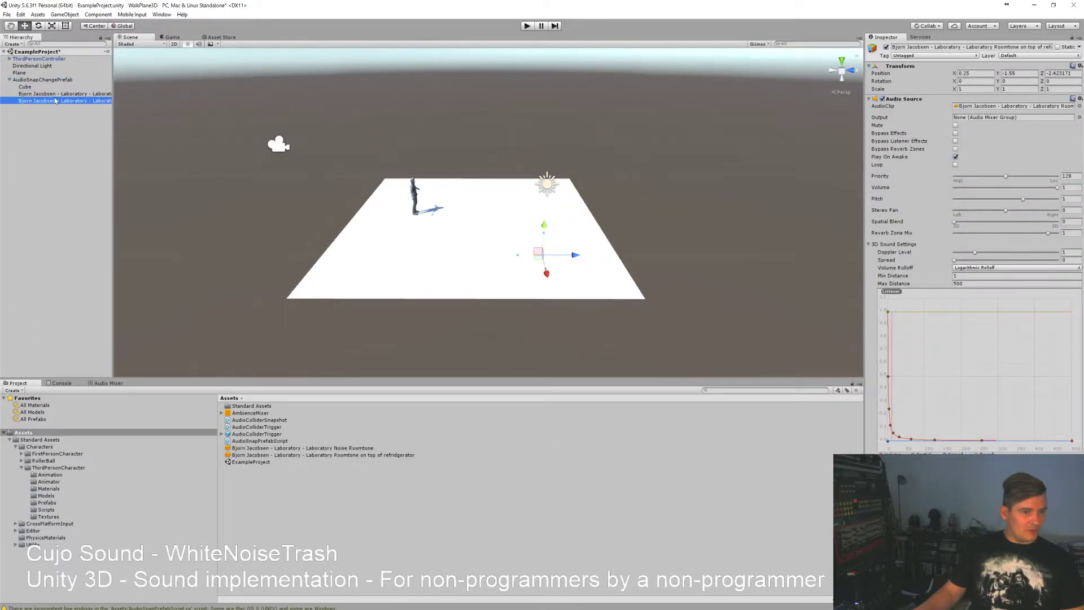
left_click(53, 94)
left_click(883, 78)
left_click(976, 74)
type("0")
key("Tab")
type("0")
key("Tab")
type("0")
Step: Set the second roomtone object's Transform Position to 0, 0, 0, then select the prefab
left_click(58, 101)
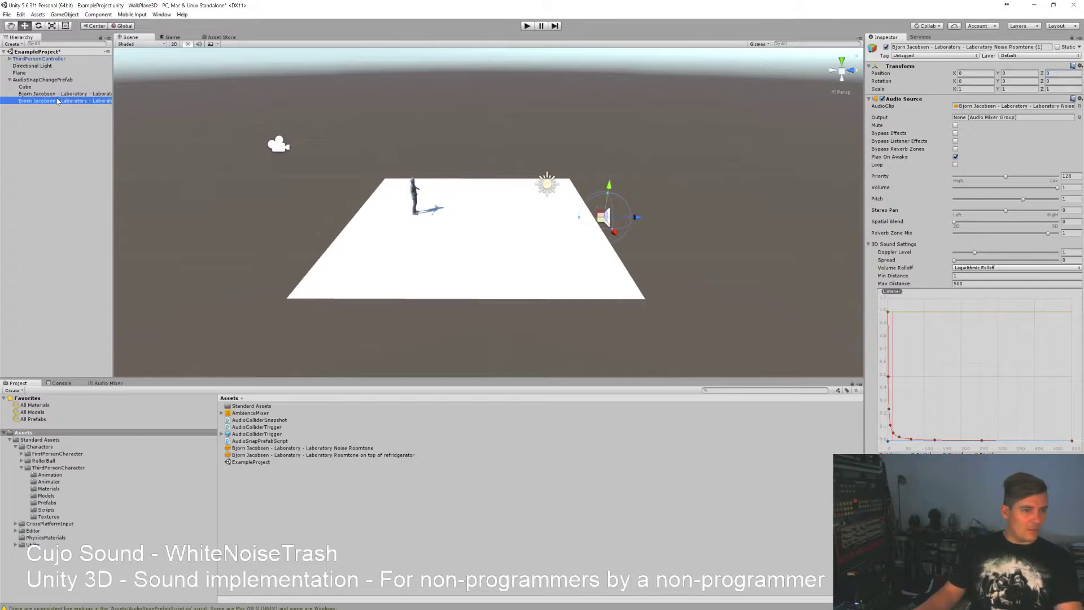
left_click(976, 74)
type("0")
key("Tab")
type("0")
key("Tab")
type("00")
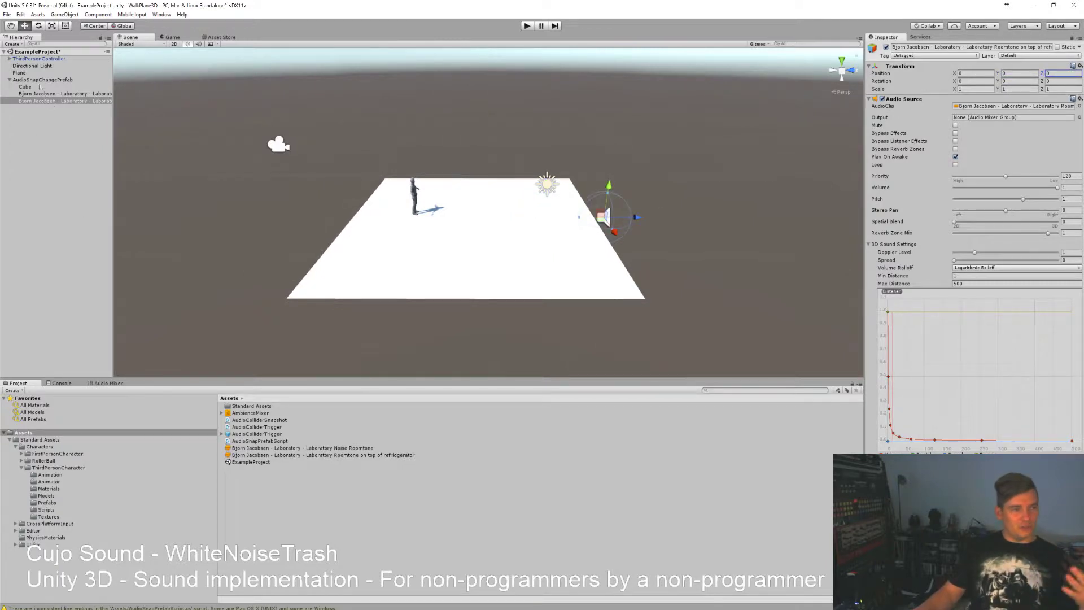
left_click(36, 80)
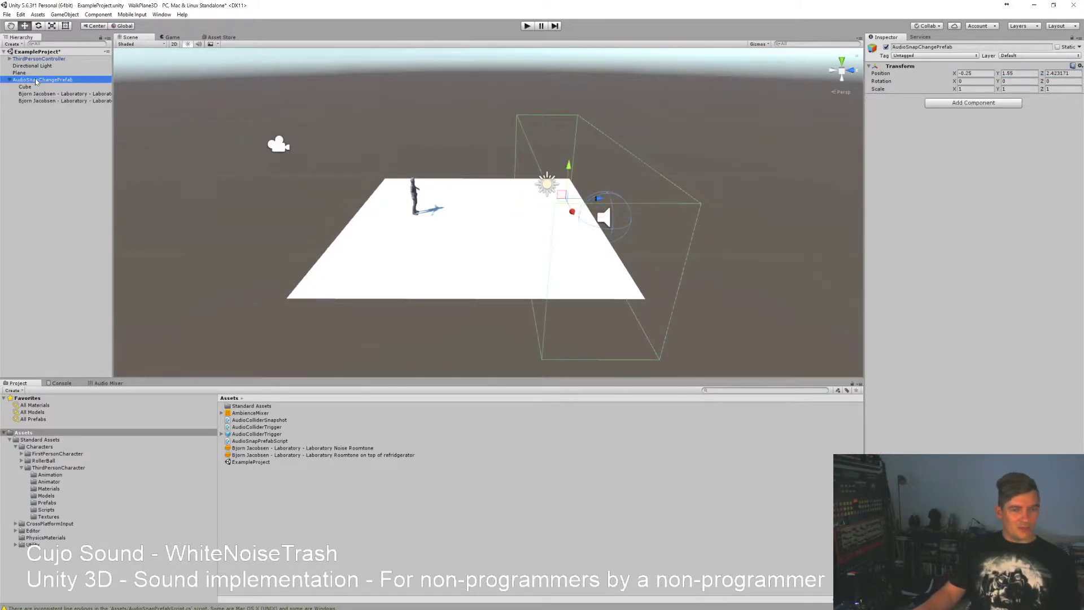
Step: Check the two roomtone objects and the prefab's trigger box from another scene angle
left_click(47, 94)
left_click(49, 102)
left_click(48, 95)
left_click(51, 101)
left_click(40, 81)
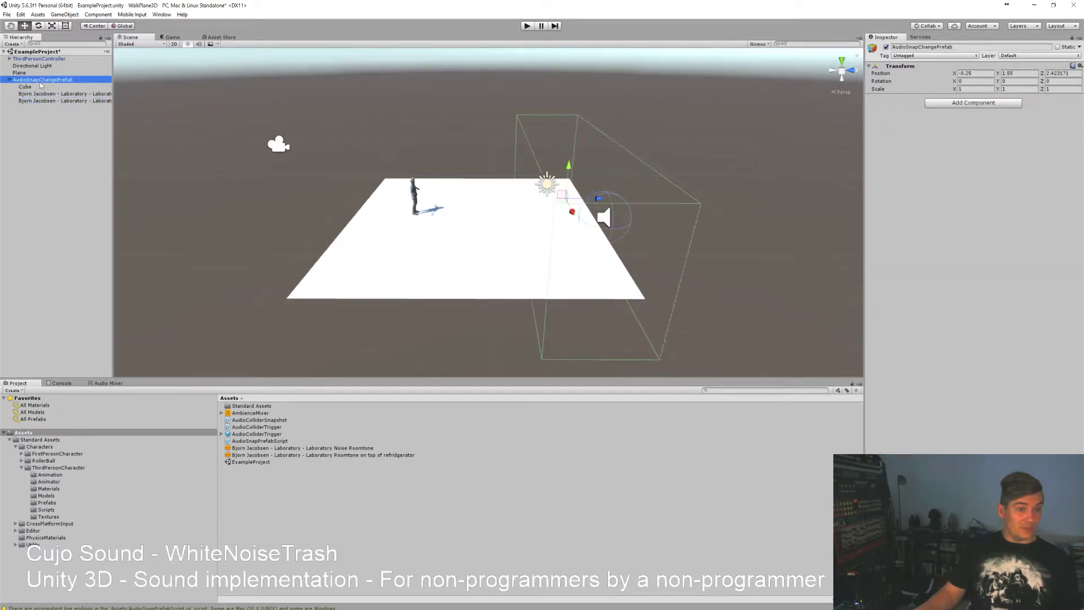
mouse_move(555, 281)
left_mouse_down("alt")
mouse_move(528, 274)
mouse_move(557, 263)
left_mouse_up("alt")
left_click(51, 94)
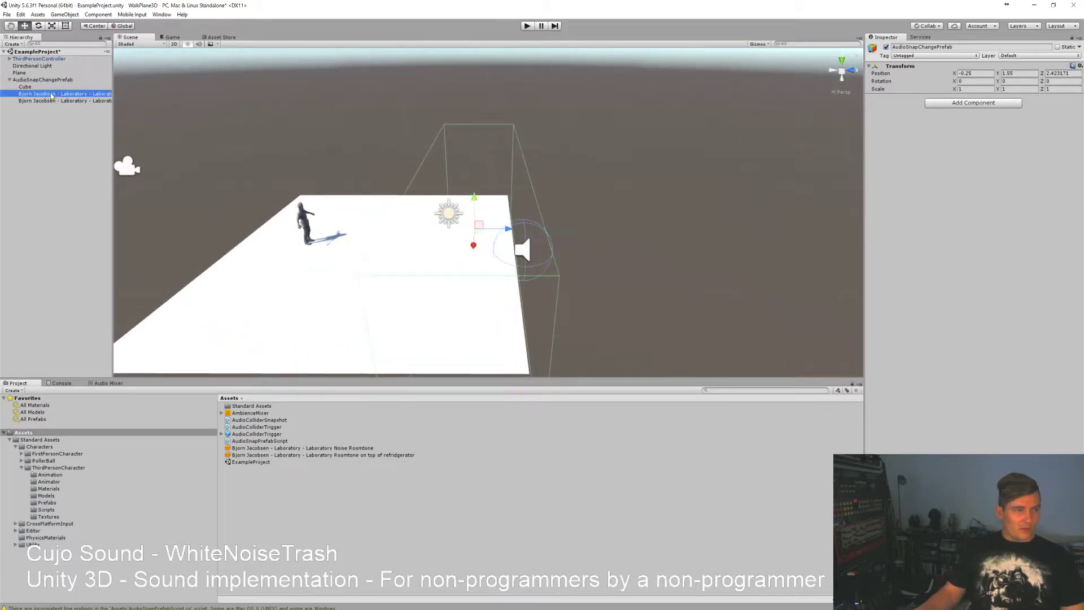
left_click(59, 100)
left_click(61, 108)
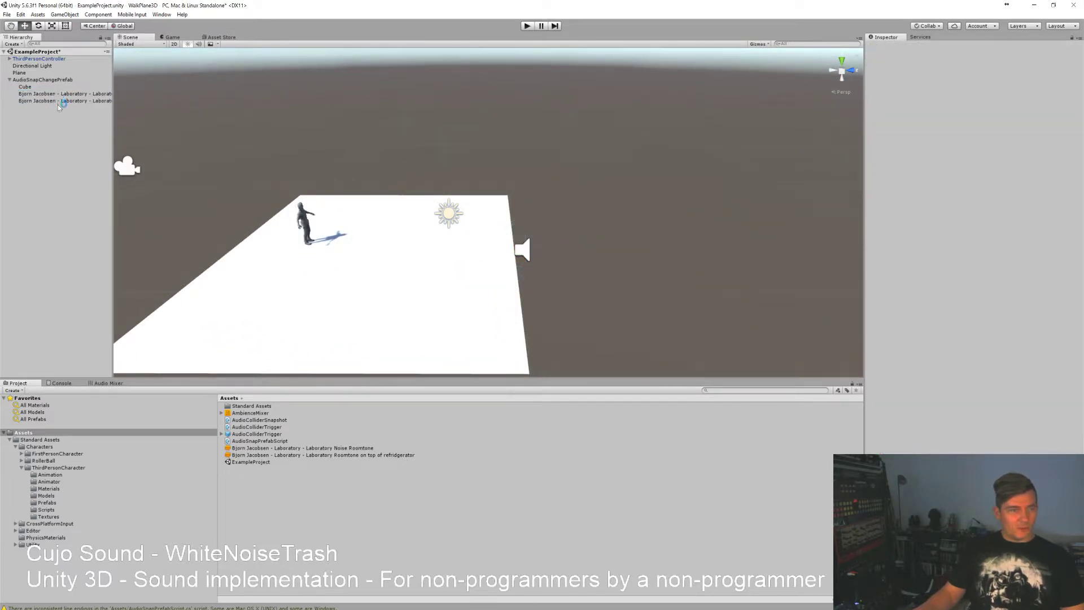
left_click(58, 101)
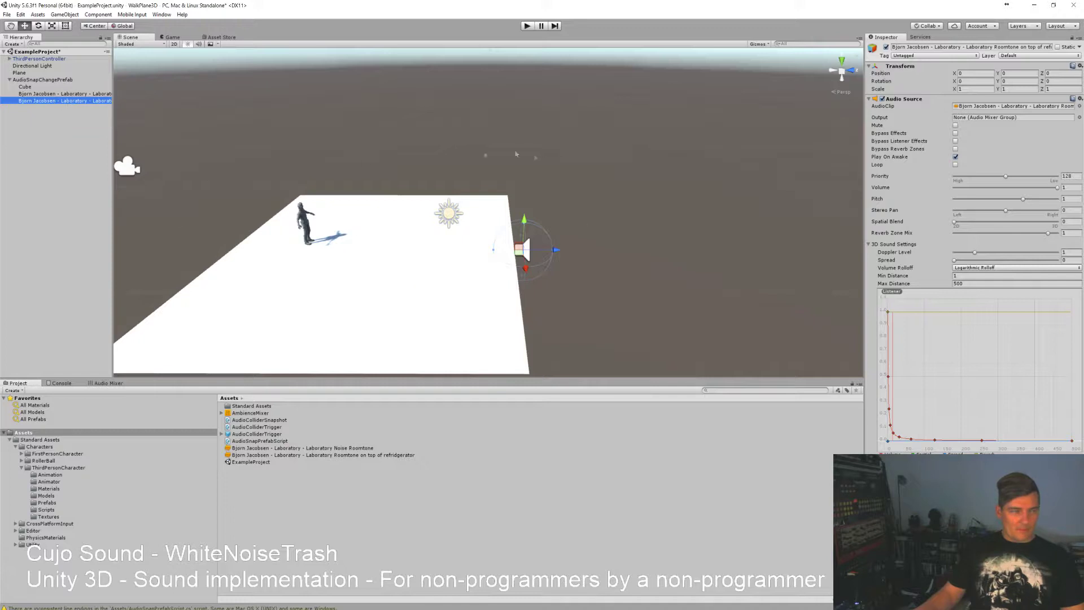
Step: Review the roomtone clips' import settings, then save the scene
left_click(318, 456)
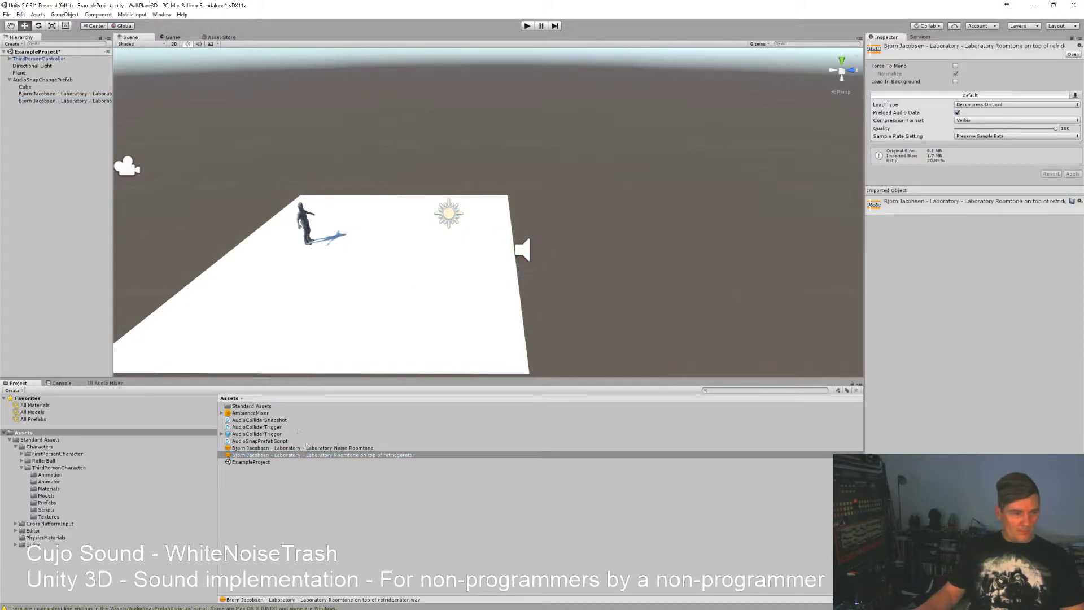
left_click(316, 449)
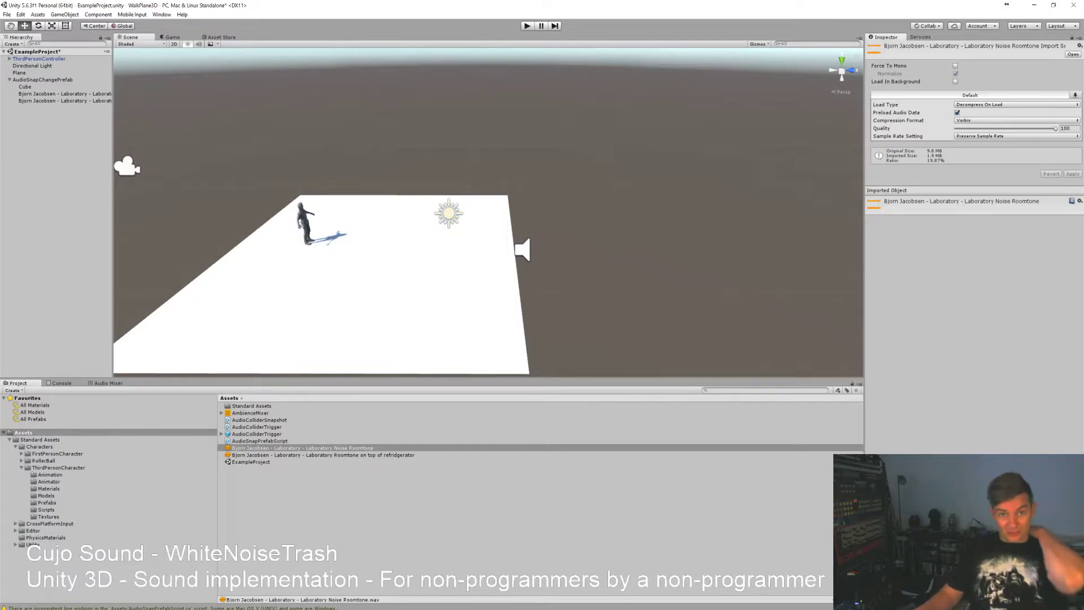
left_click(18, 141)
key("ctrl+s")
Step: Rename the AudioSnapChangePrefab's Cube child to 'Collider'
left_click(41, 81)
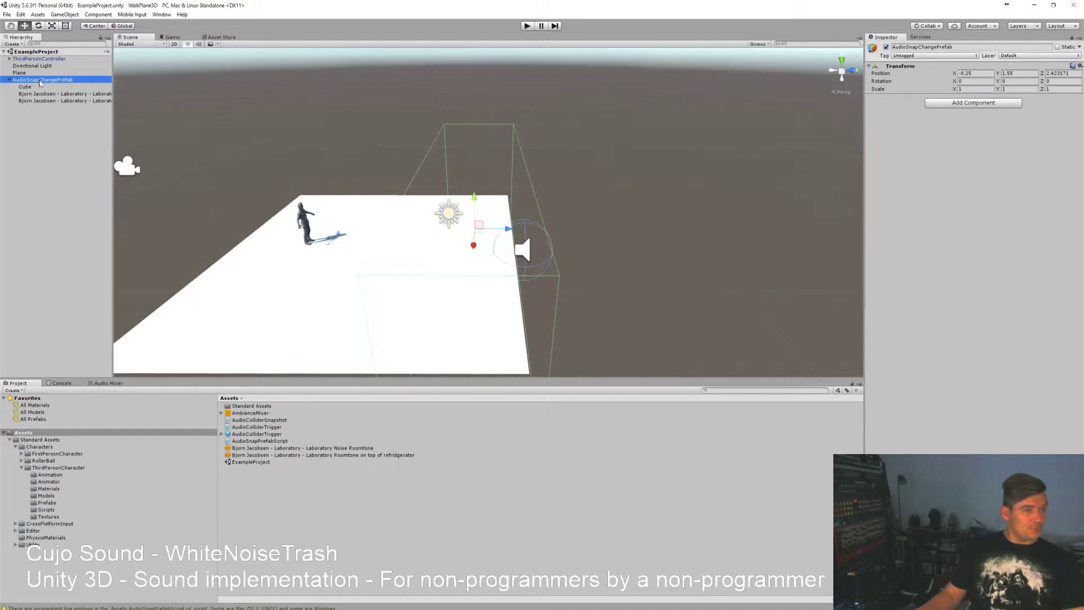
left_click(26, 86)
key("F2")
type("Collider")
key("Return")
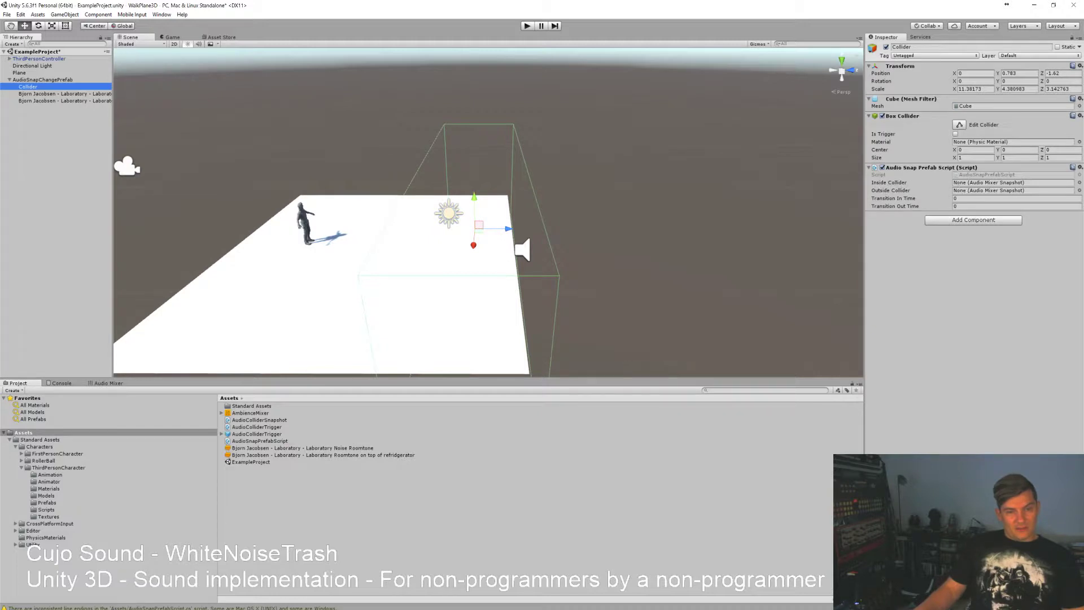
Step: Assign the InsideCollider and OutsideCollider snapshots to the script's Inside and Outside Collider fields
left_click(1080, 182)
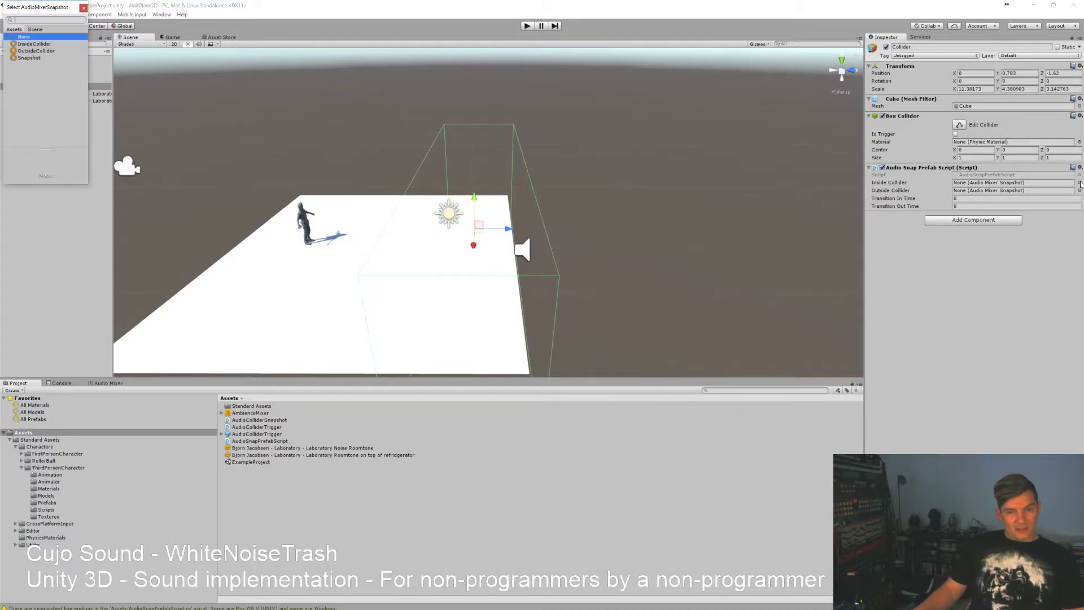
double_click(42, 44)
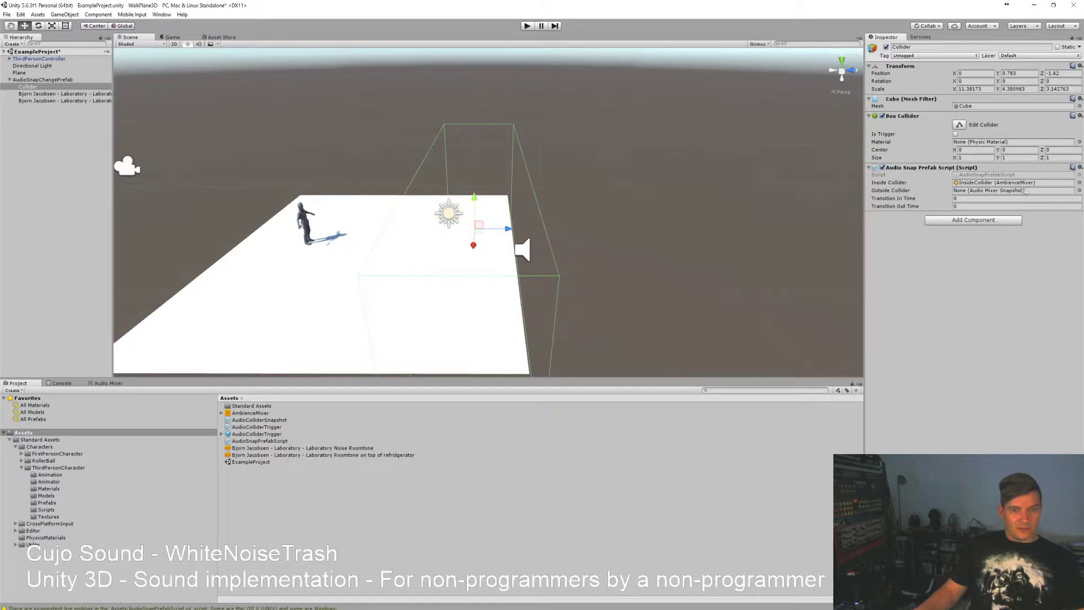
left_click(1079, 191)
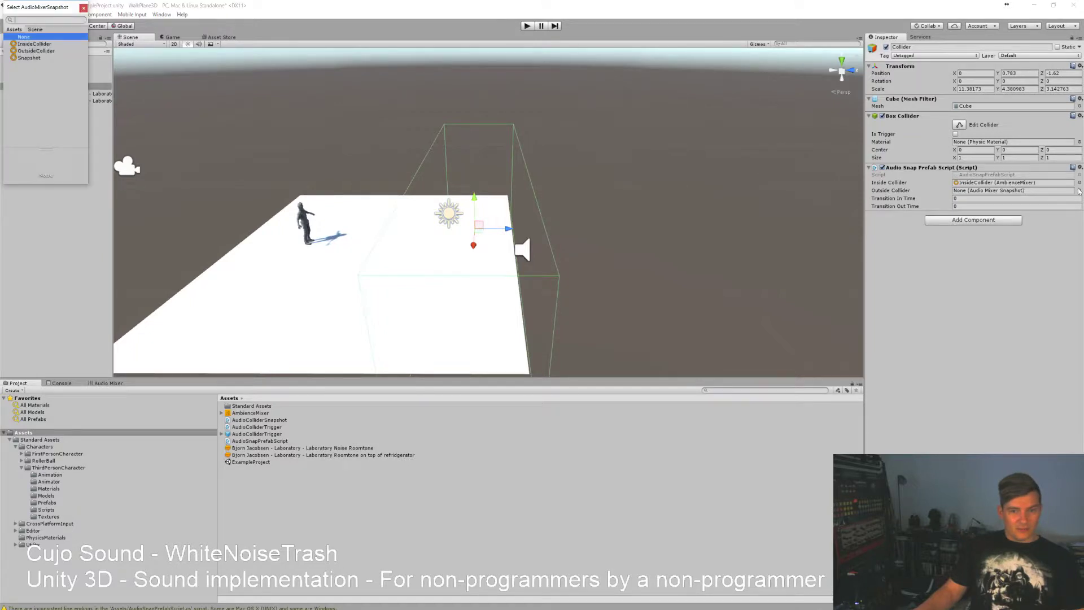
double_click(38, 51)
Step: Show AmbienceMixer in the Audio Mixer and compare the InsideCollider and OutsideCollider snapshot levels
left_click(108, 384)
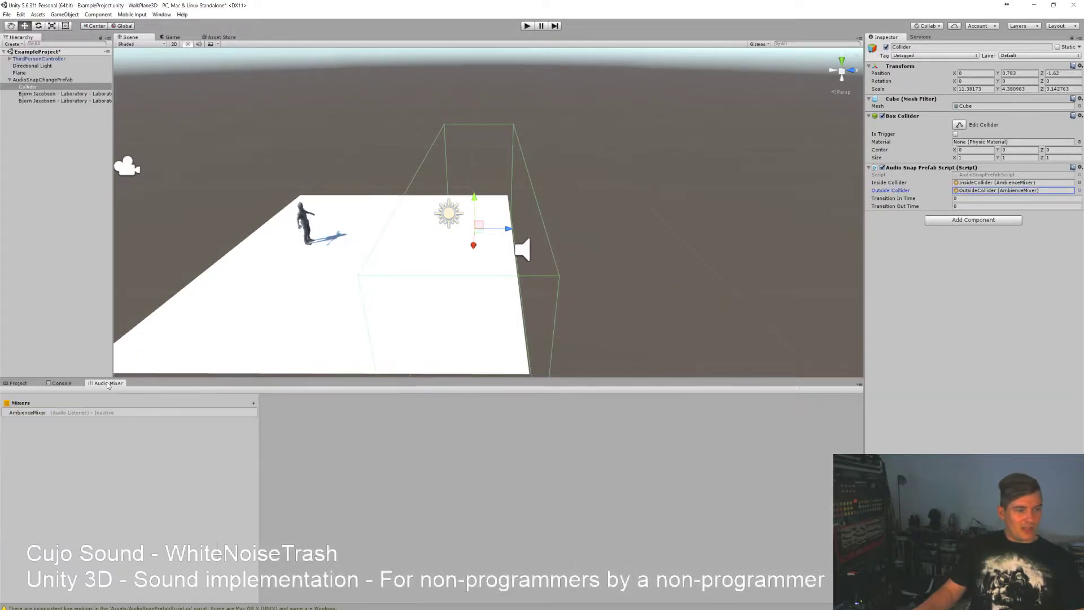
left_click(57, 412)
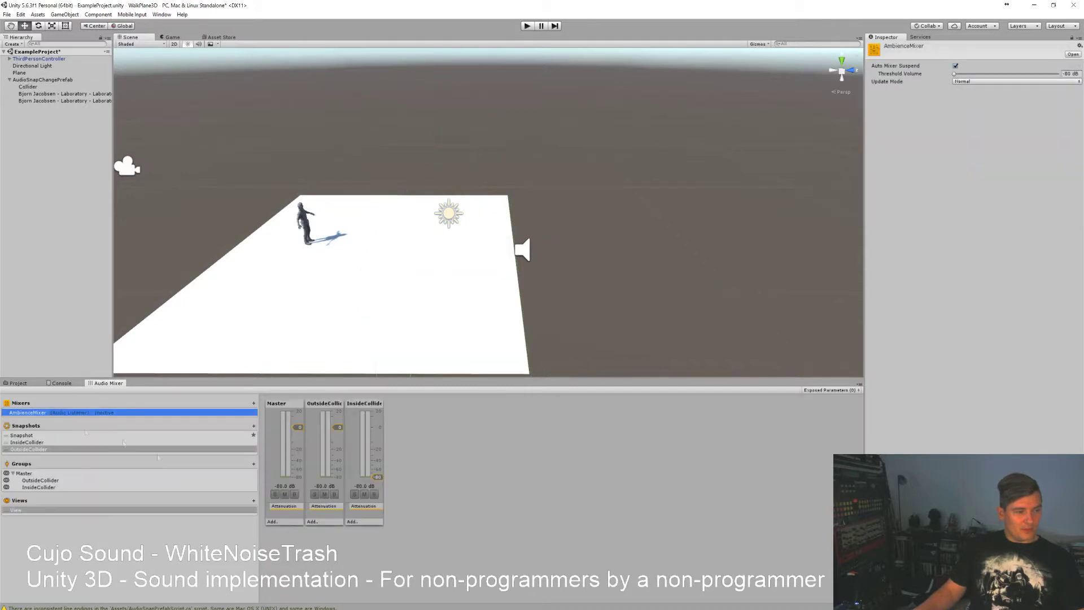
left_click(26, 442)
left_click(25, 435)
left_click(26, 442)
left_click(24, 450)
left_click(24, 444)
left_click(25, 450)
left_click(26, 444)
left_click(33, 451)
left_click(33, 444)
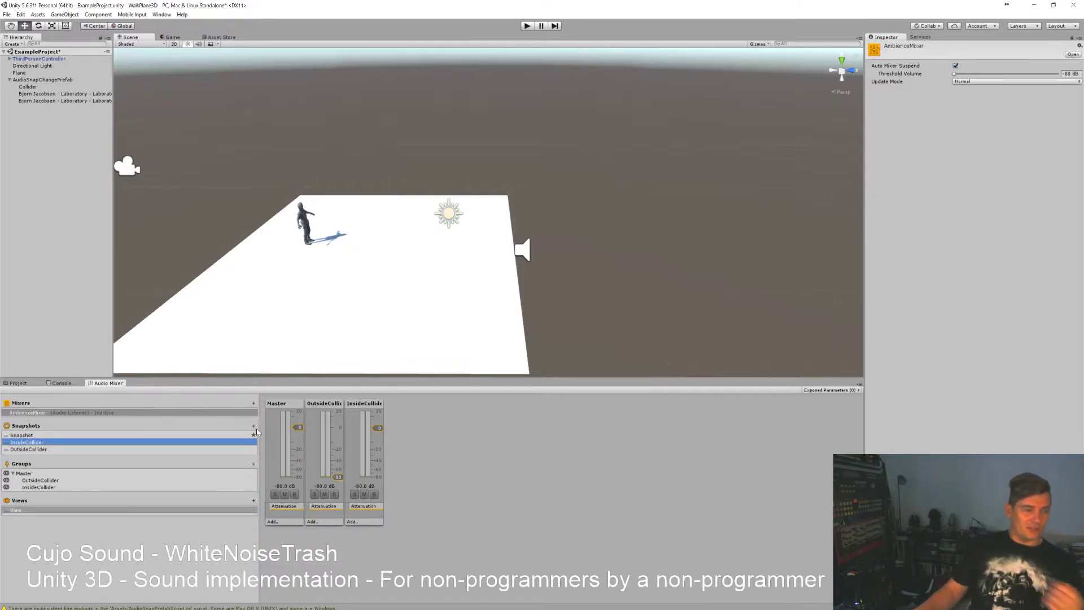
Step: Choose Set as start Snapshot on OutsideCollider, then review the InsideCollider snapshot's levels
mouse_move(251, 437)
left_mouse_down()
mouse_move(256, 451)
mouse_move(254, 436)
left_mouse_up()
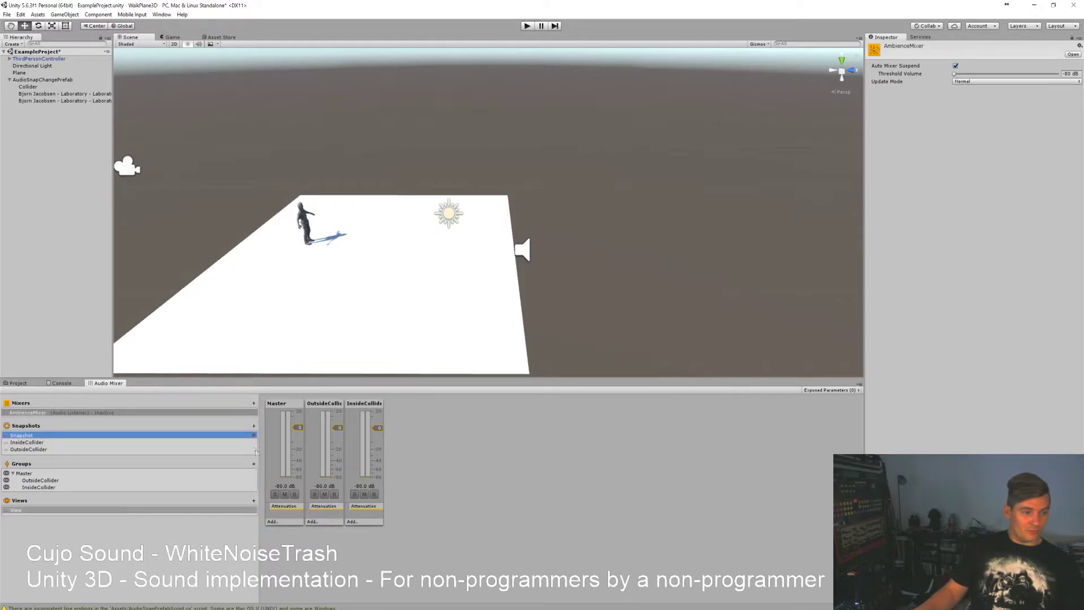
left_click(255, 451)
right_click(11, 450)
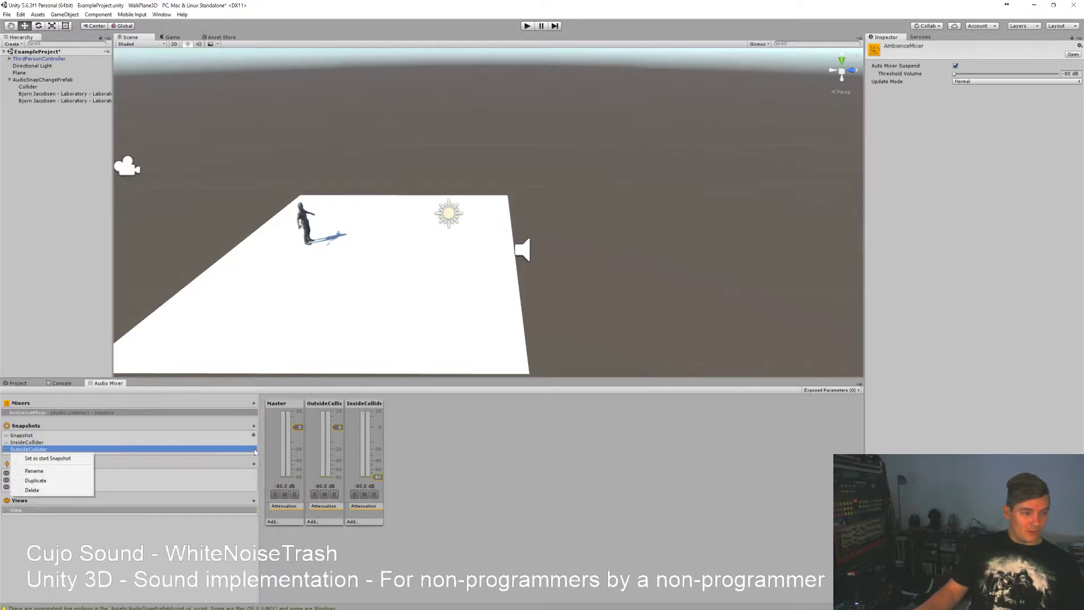
left_click(58, 460)
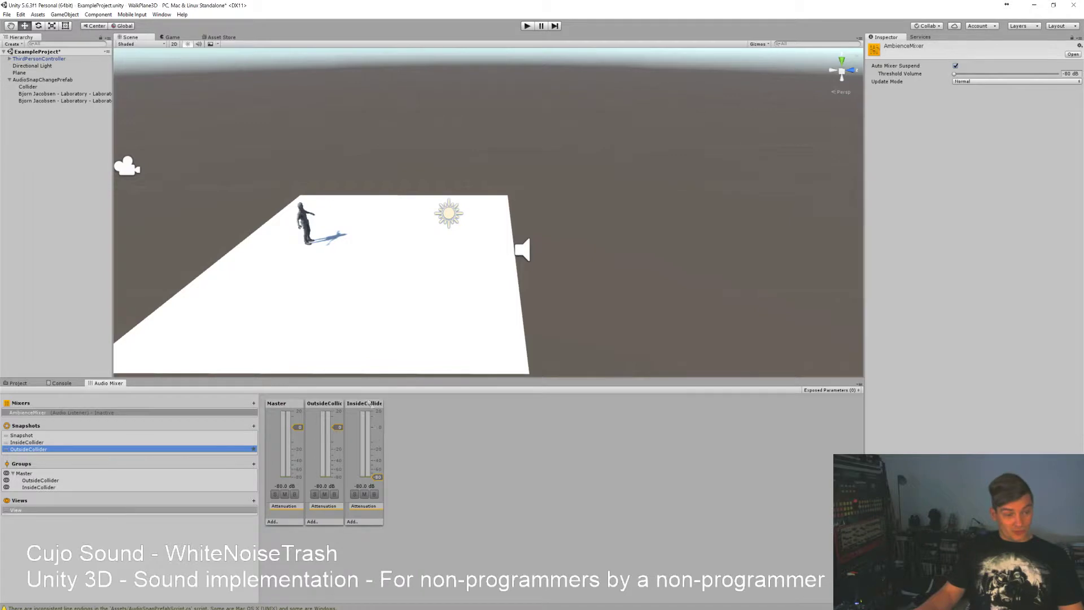
left_click(23, 442)
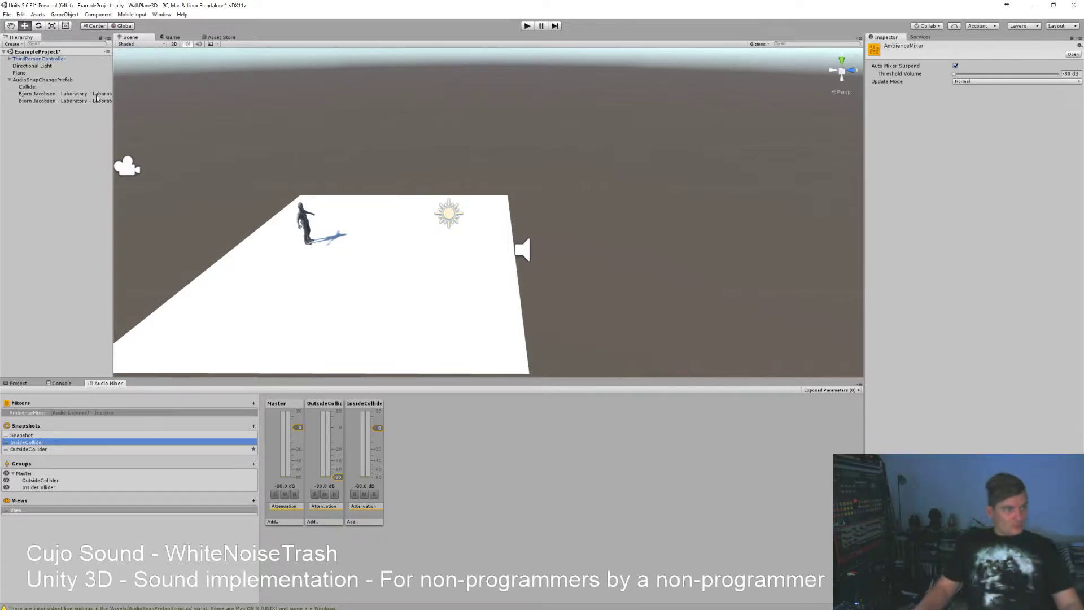
Step: Tick Loop on both roomtone Audio Sources and enter Play mode
left_click(74, 94)
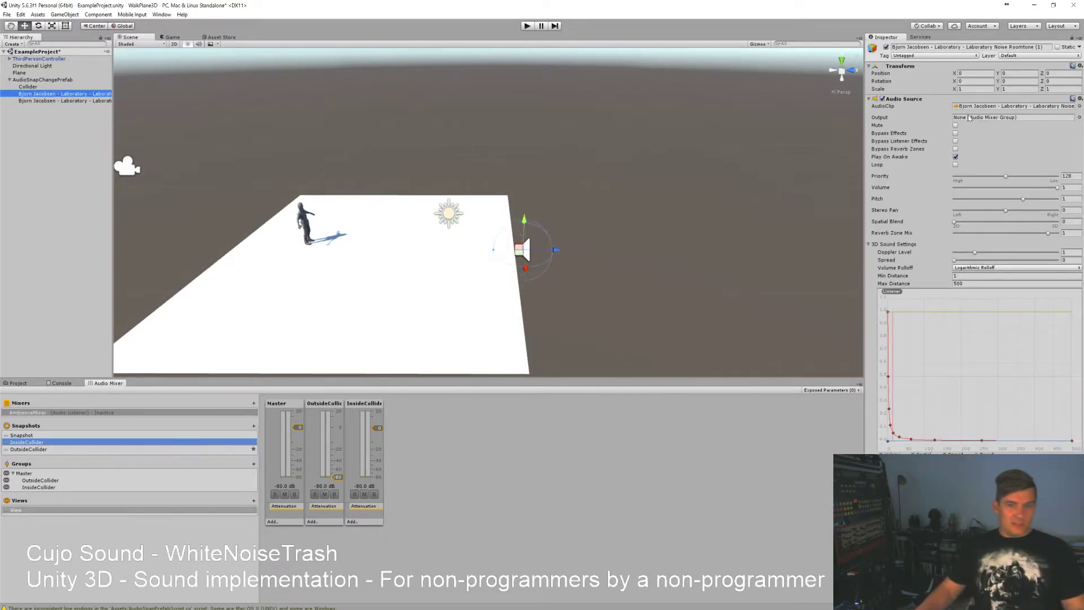
left_click(956, 164)
left_click(68, 101)
left_click(955, 165)
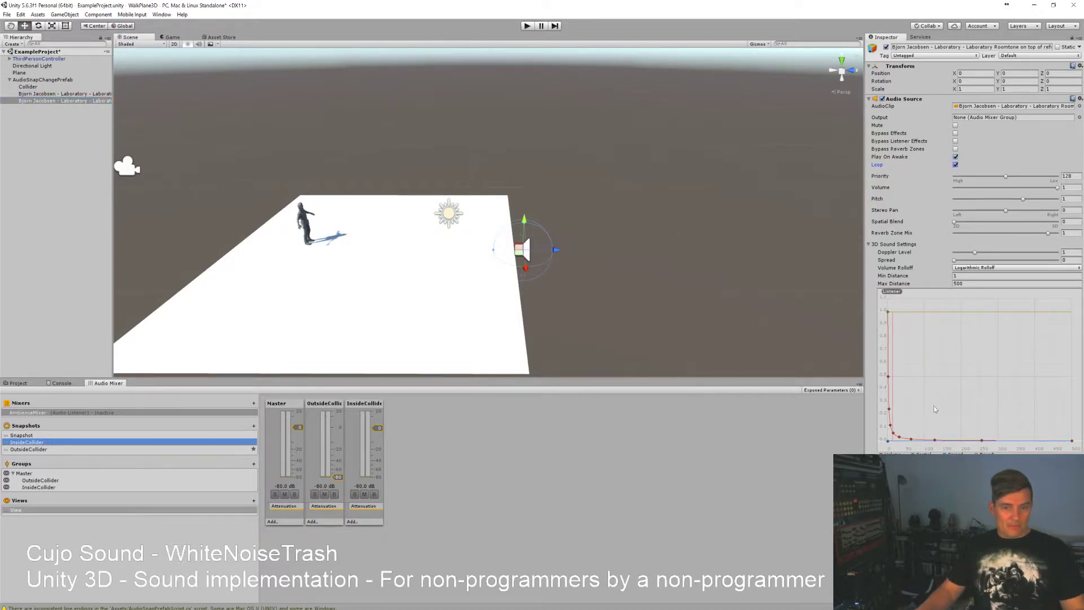
left_click(526, 25)
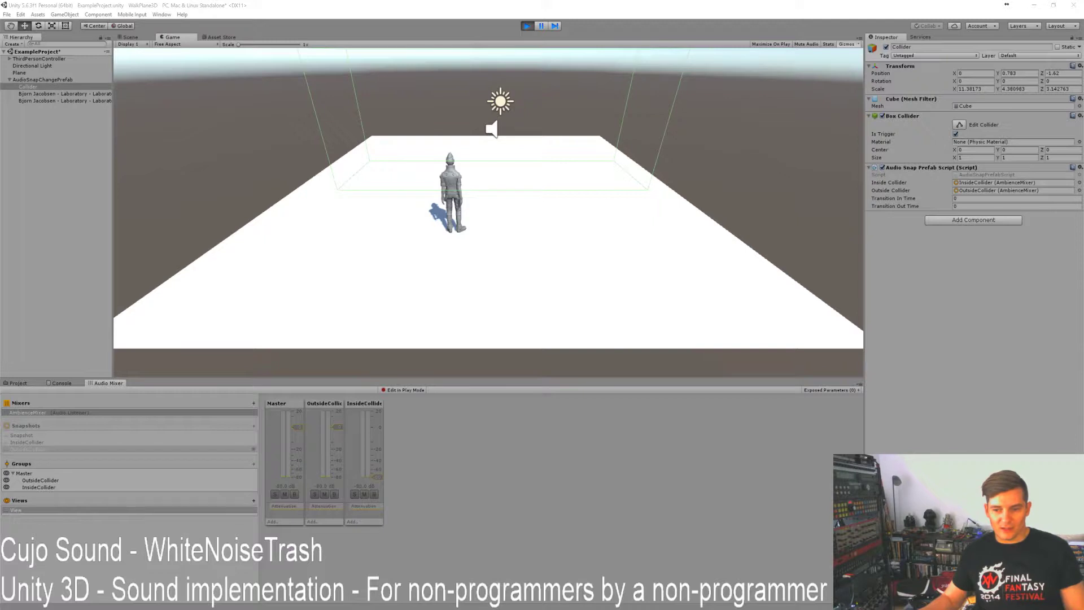
Step: In Play mode, select Collider and set Transition In Time to 5, moving to Transition Out Time
left_click(706, 500)
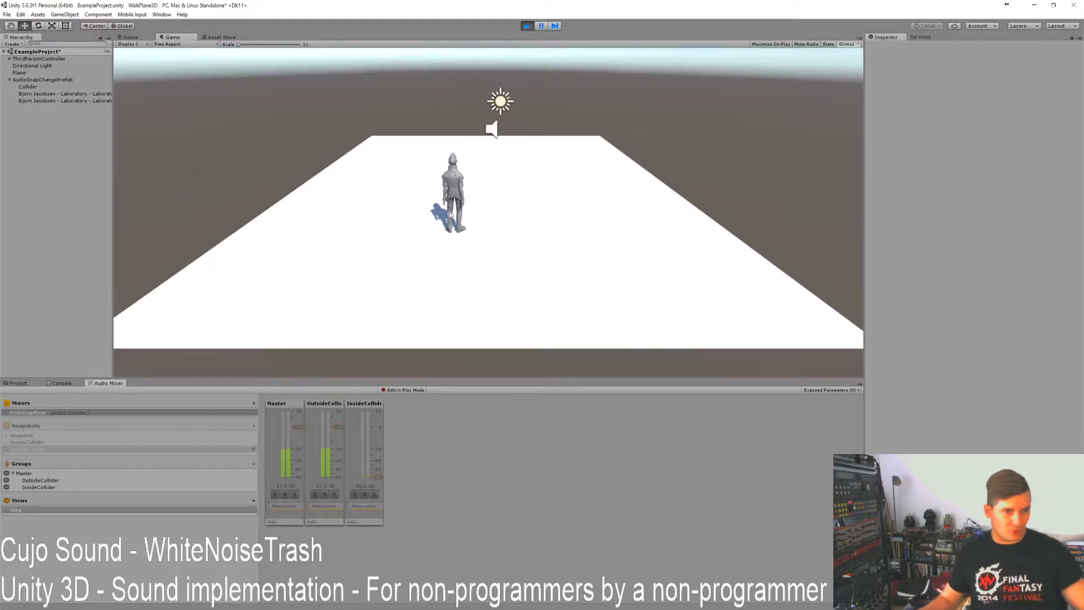
left_click(28, 87)
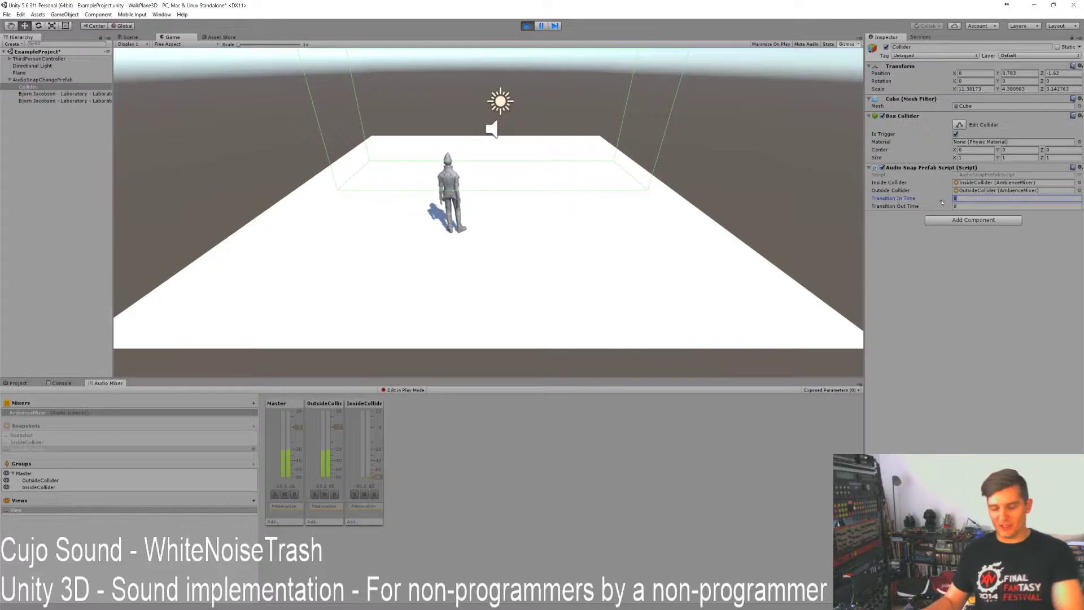
key("Tab")
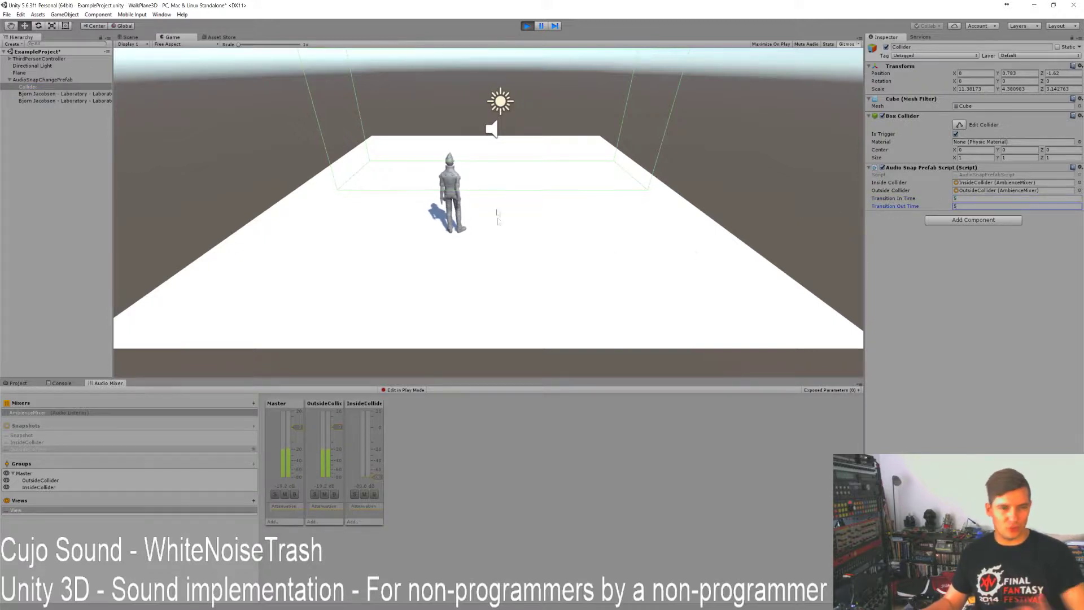